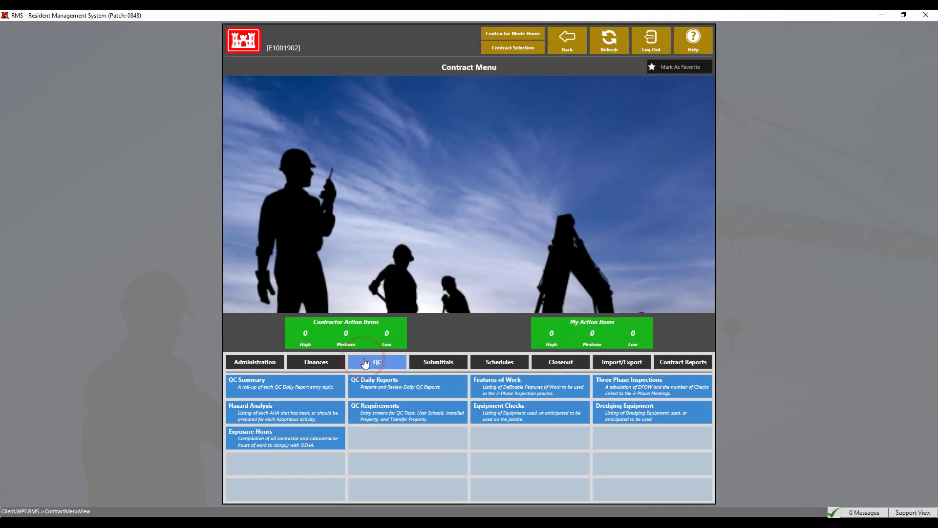
Check the contract's empty Features of Work list, then open the NAS (SDEF) files under Import/Export
left_click(495, 388)
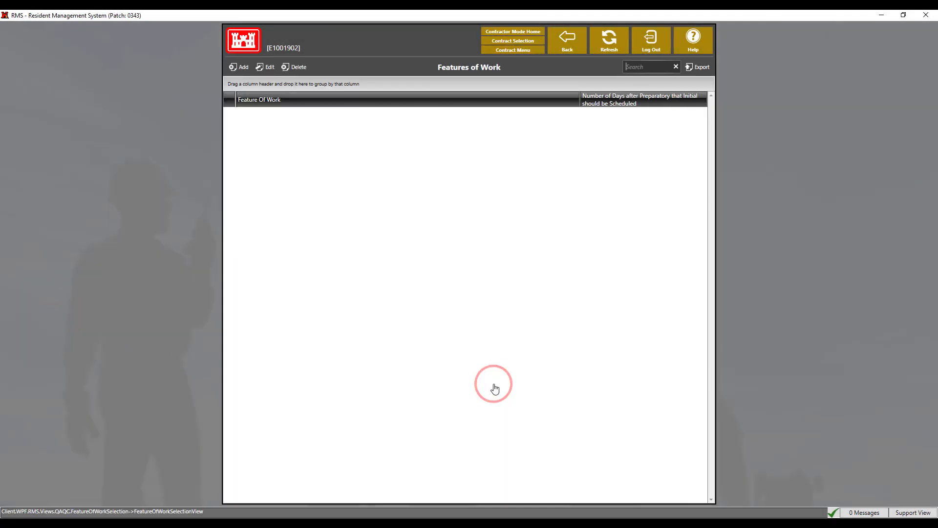
left_click(565, 57)
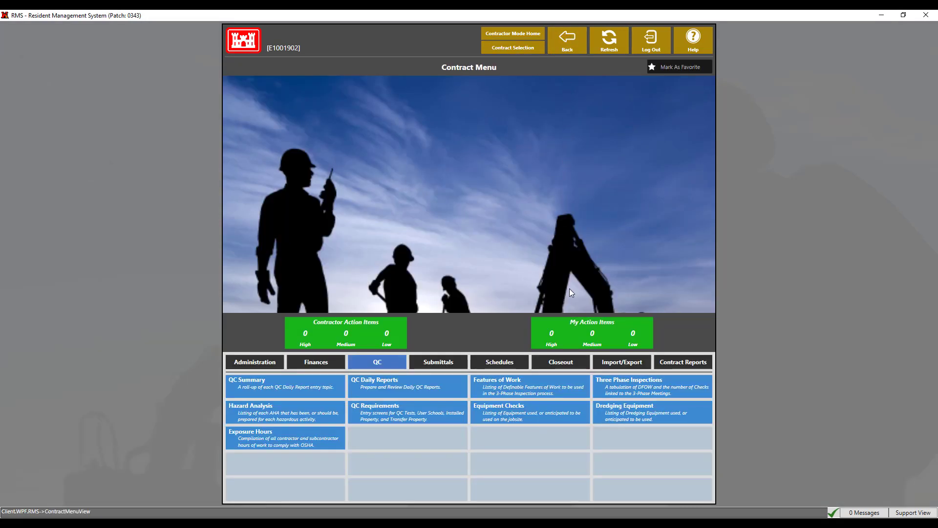
left_click(620, 364)
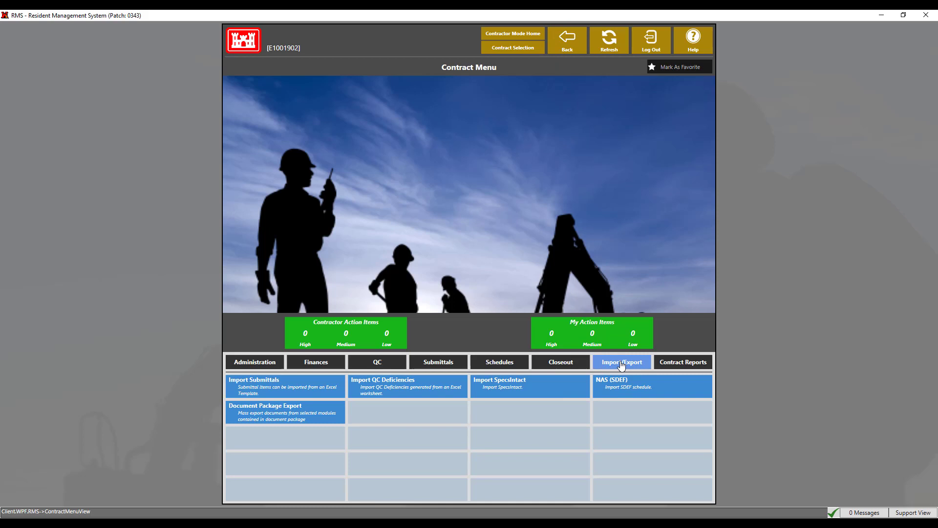
left_click(628, 383)
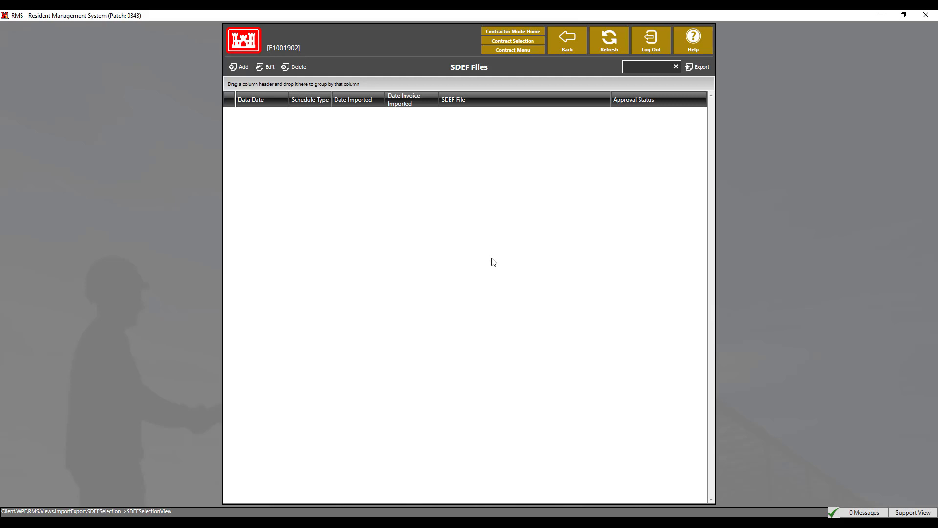
Start a new SDEF import using the file SDEF-20220405.txt
left_click(236, 69)
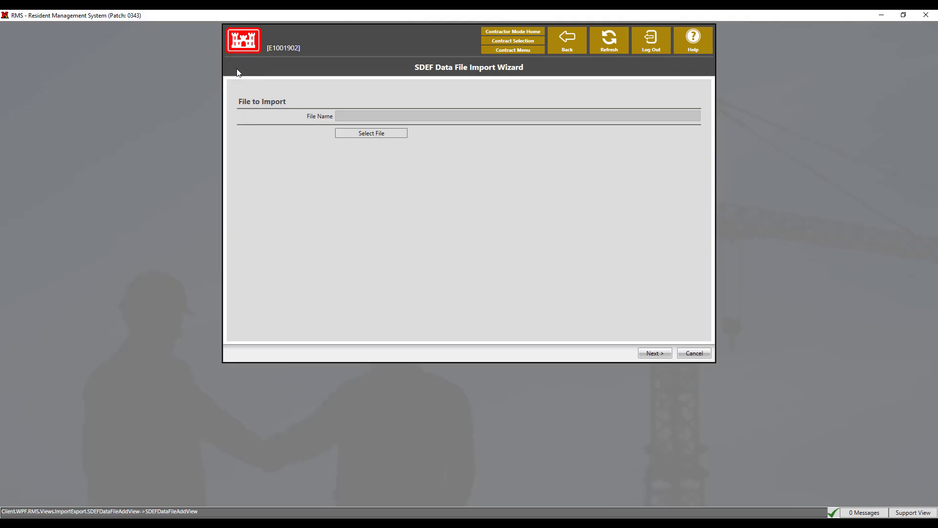
left_click(343, 133)
left_click(153, 104)
left_click(494, 404)
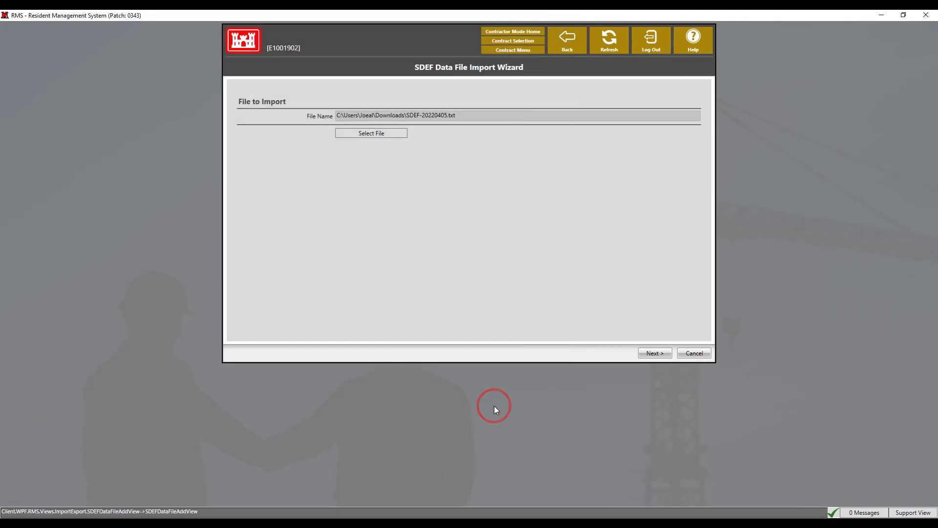
left_click(655, 353)
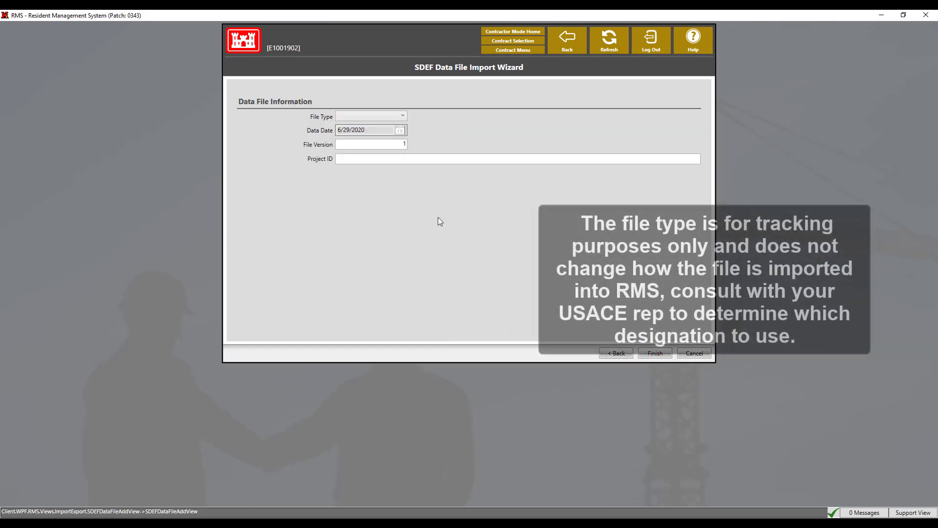
Set the file type to Initial and project ID E10019, and finish the import
left_click(390, 117)
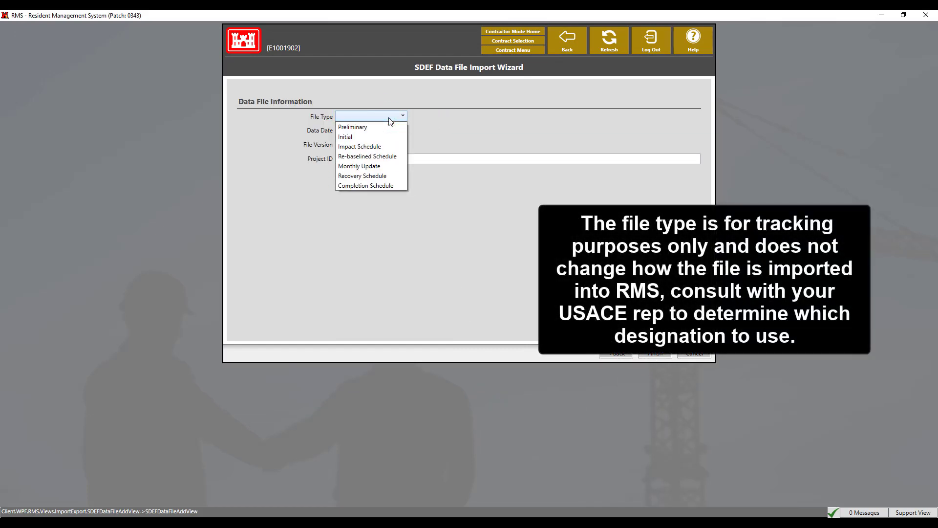
left_click(383, 138)
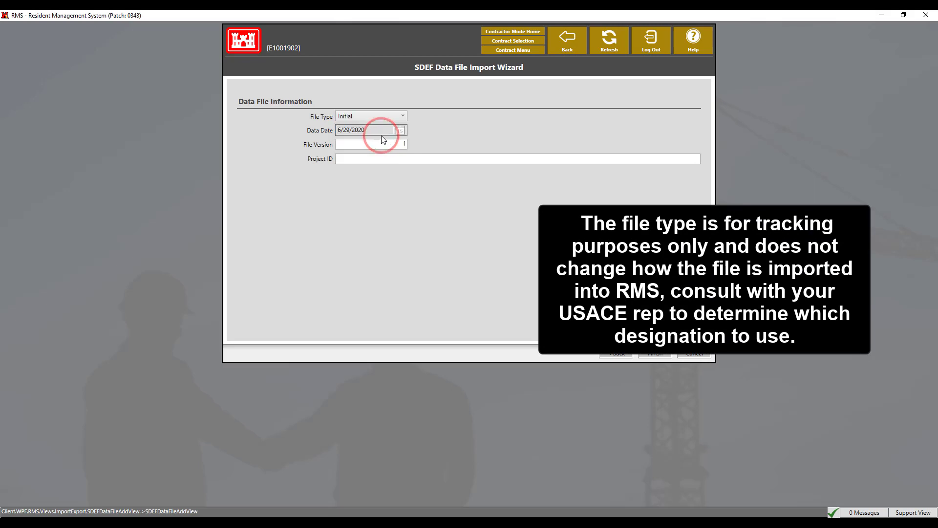
left_click(373, 158)
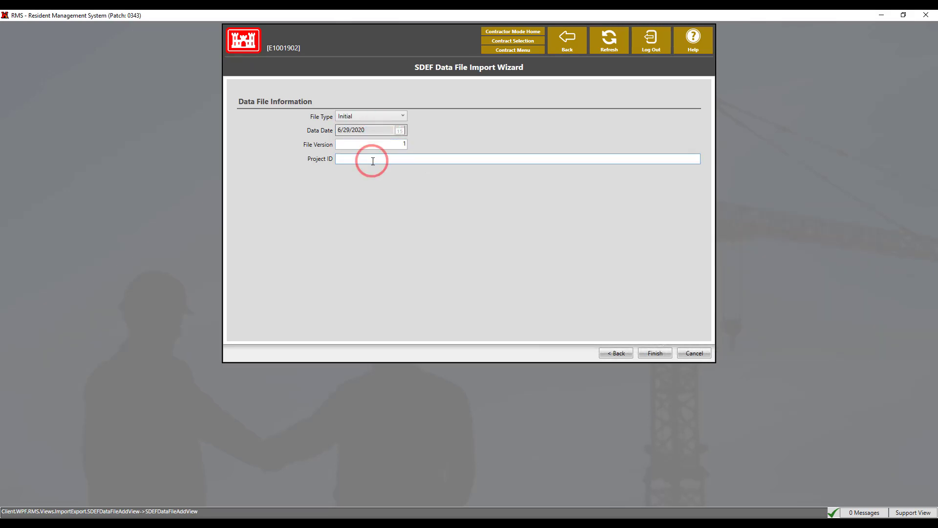
type("E1001902")
left_click(659, 352)
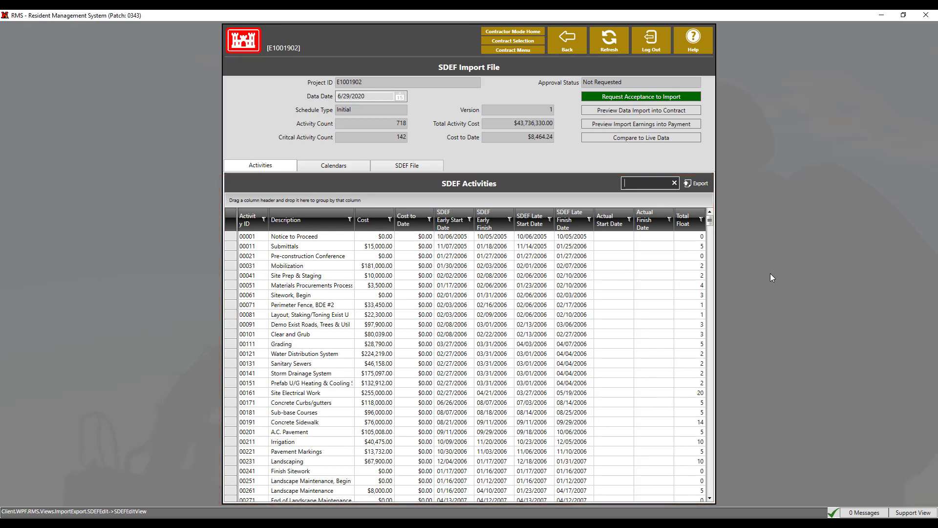
Preview the schedule's contract import data, scrolling through the activities
left_click(683, 113)
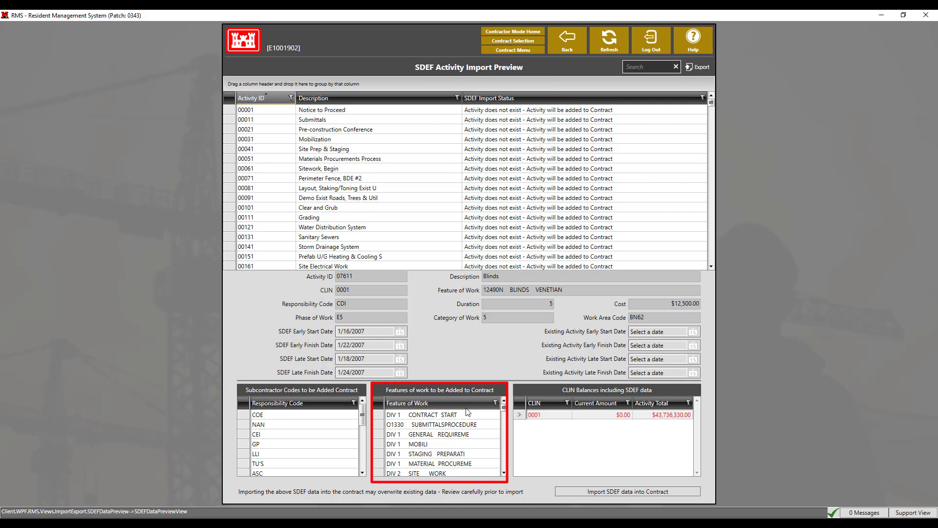
scroll(468, 429, "down", 1)
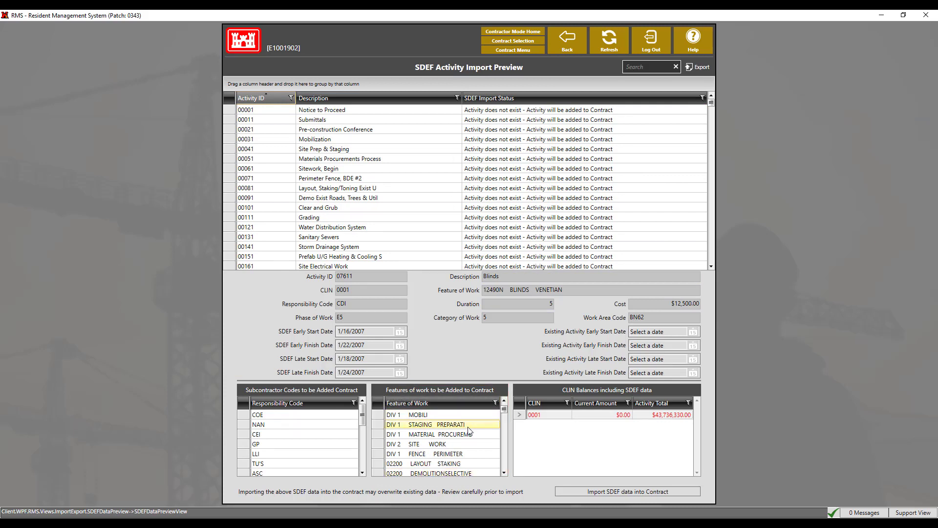
scroll(468, 430, "down", 1)
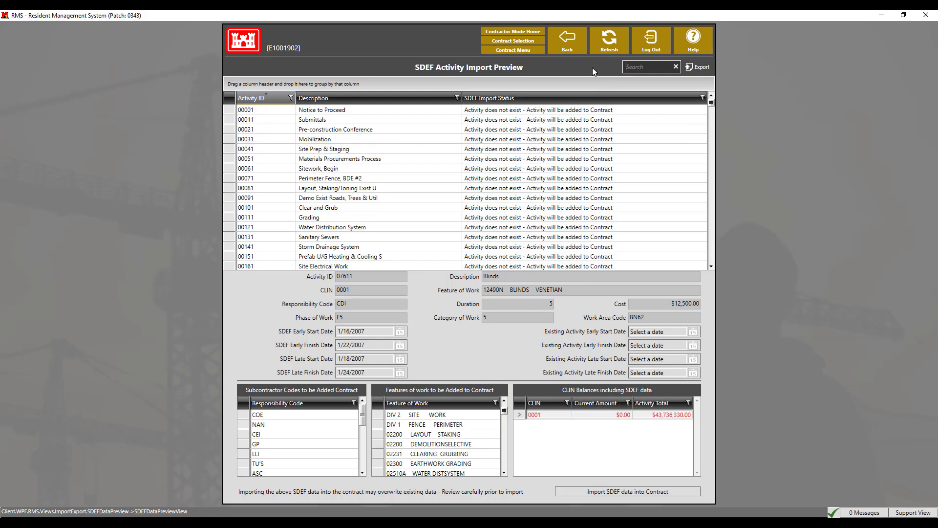
left_click(580, 53)
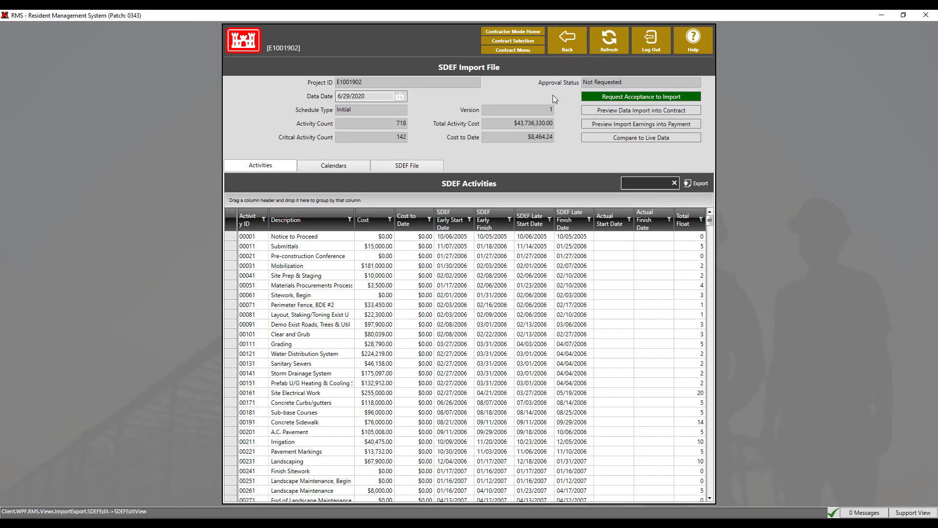
Request acceptance to import, refresh the status, and reopen the import preview
left_click(591, 95)
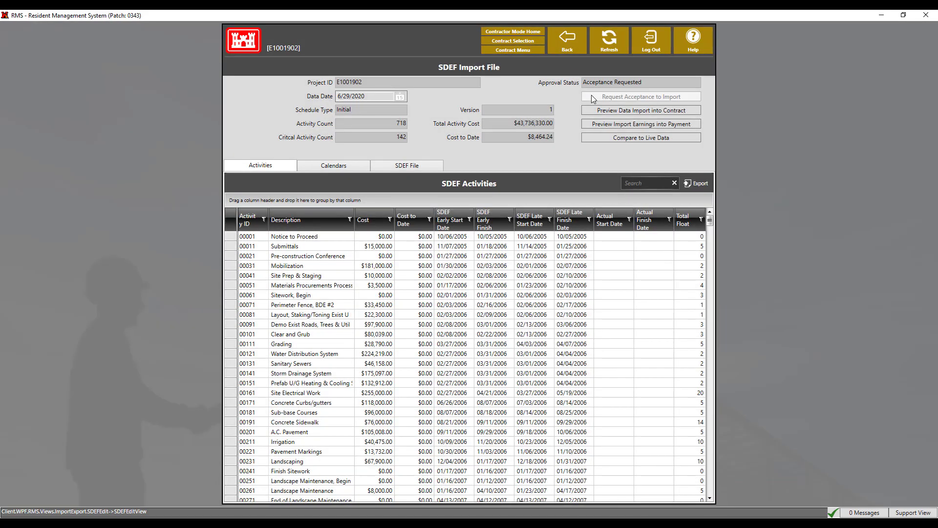
left_click(597, 47)
left_click(634, 111)
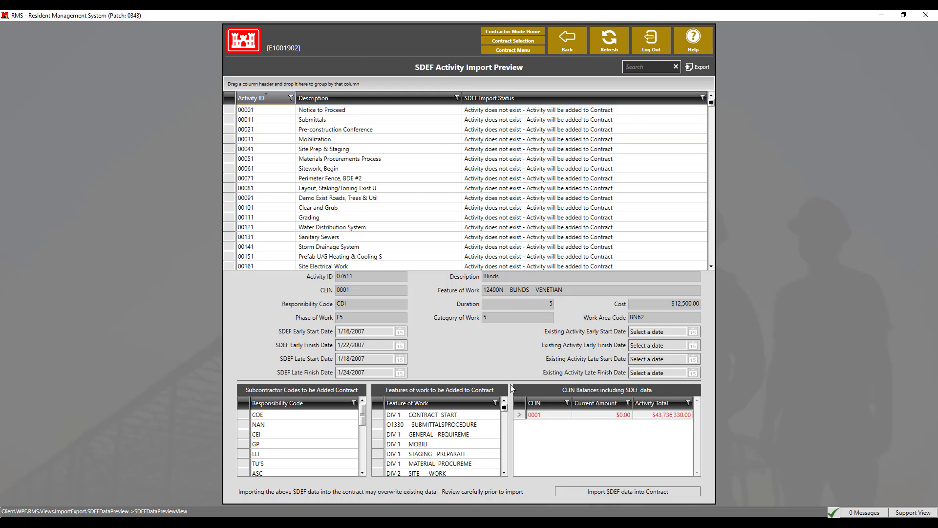
Import the SDEF data into the contract, accepting the overwrite warning and completion message
left_click(613, 491)
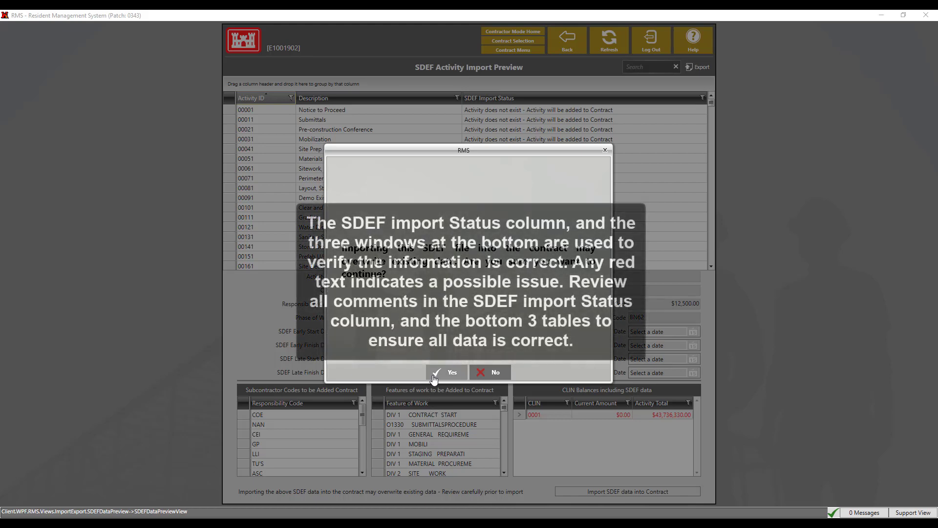
left_click(433, 374)
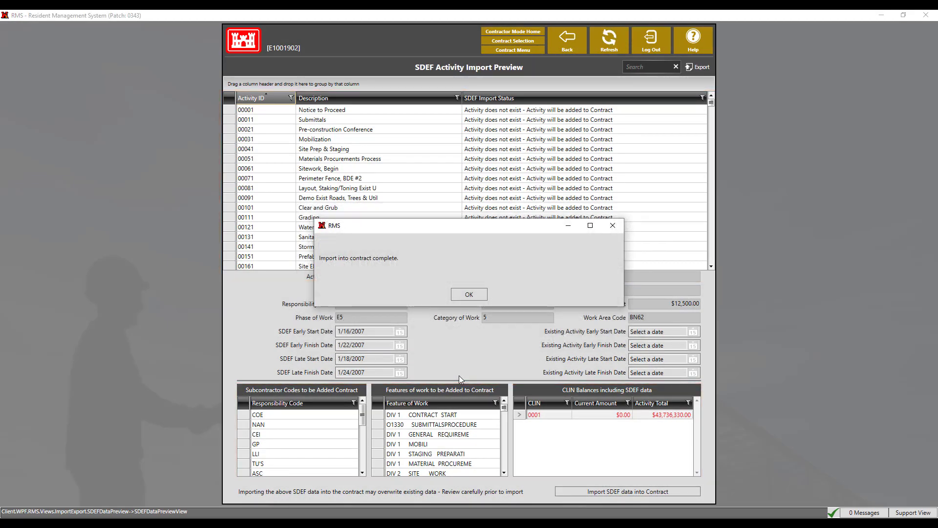
left_click(475, 293)
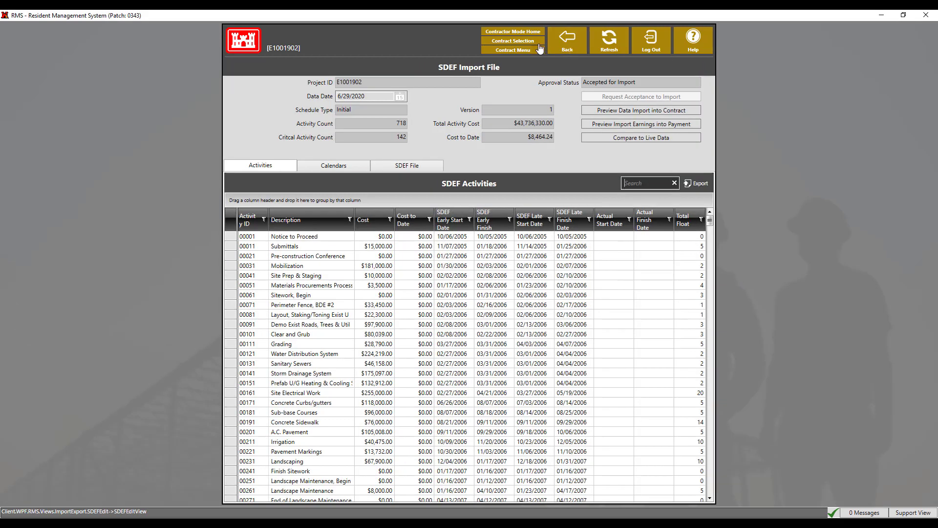
Open the Features of Work list from the contract's QC menu
left_click(513, 49)
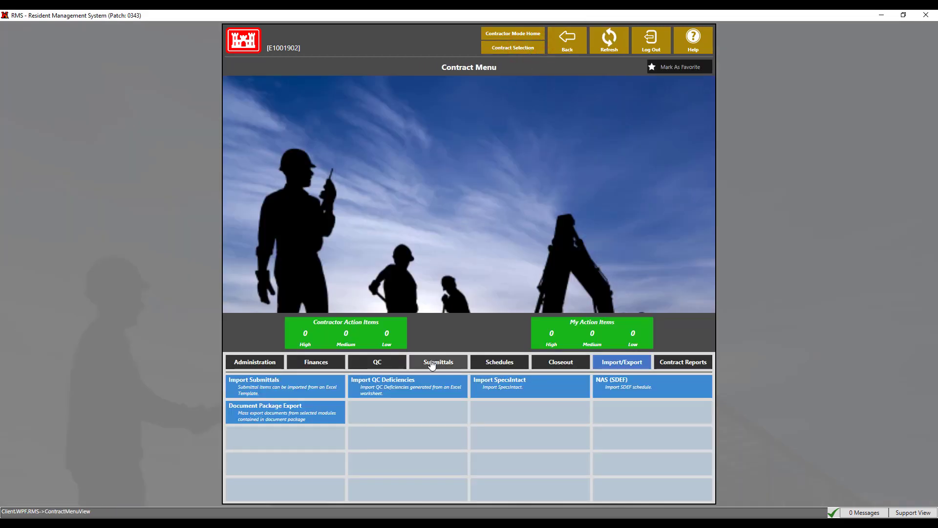
left_click(391, 361)
left_click(494, 383)
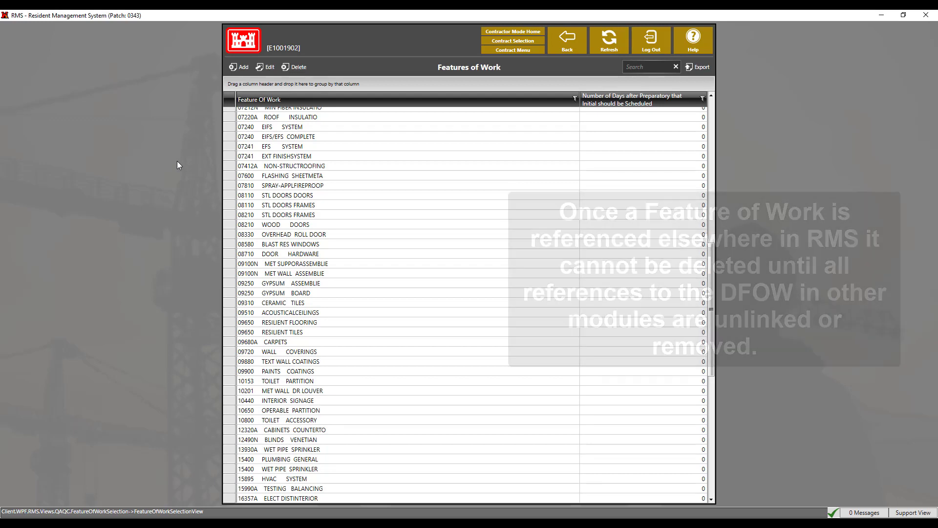
Add a feature of work named 'TestFeature' and return to the list
left_click(239, 67)
left_click(348, 282)
type("TestFeature")
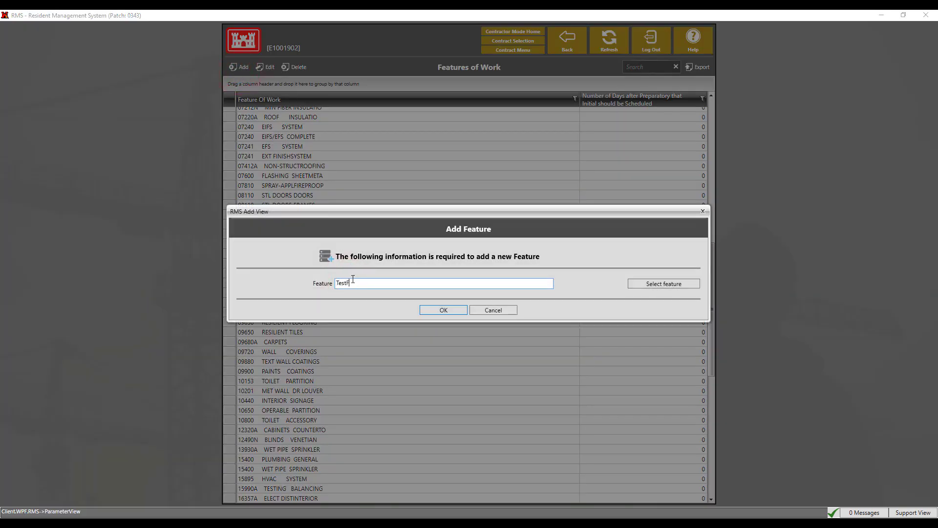
left_click(444, 311)
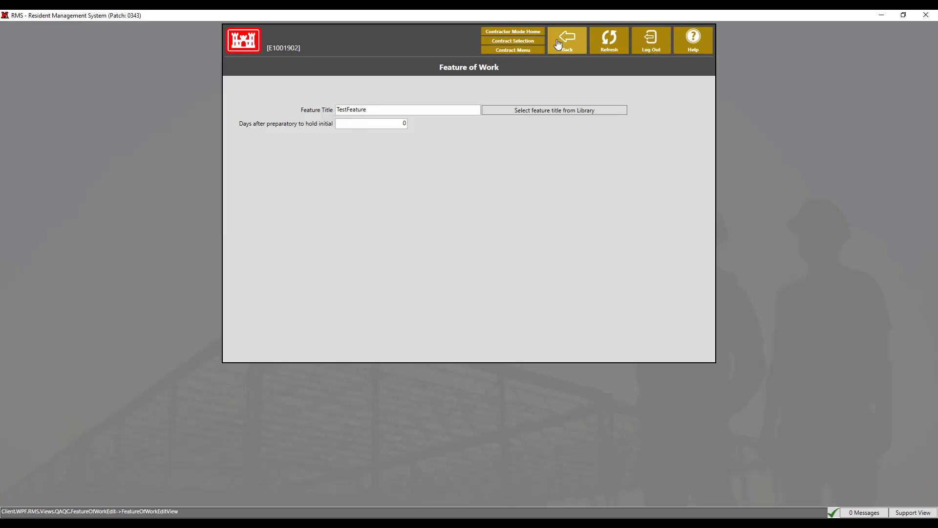
left_click(565, 39)
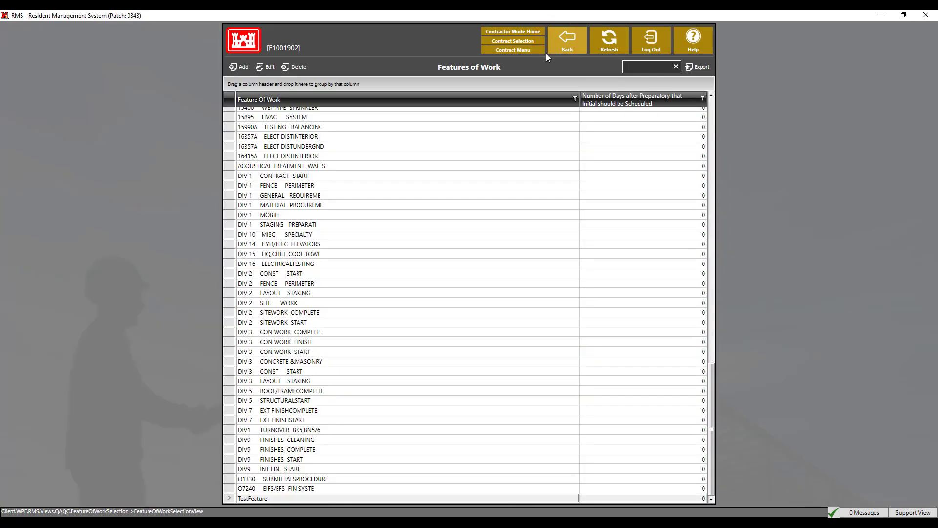
Add DRYWALL from the Feature Type Lookup library as a new feature of work
left_click(267, 496)
left_click(241, 66)
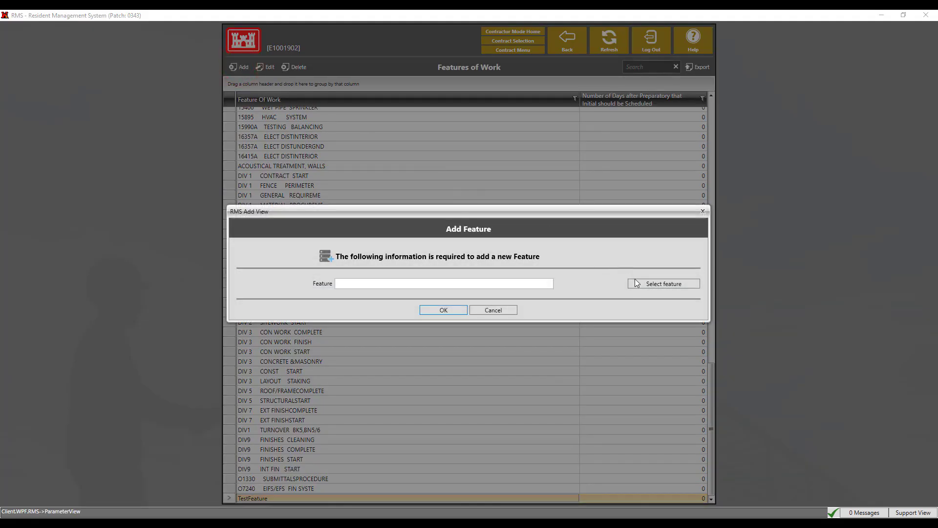
left_click(636, 283)
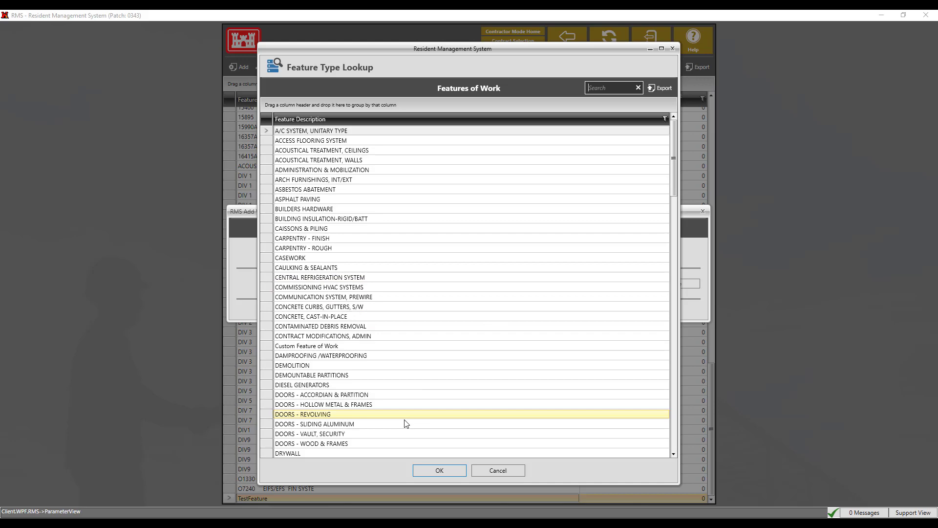
left_click(396, 455)
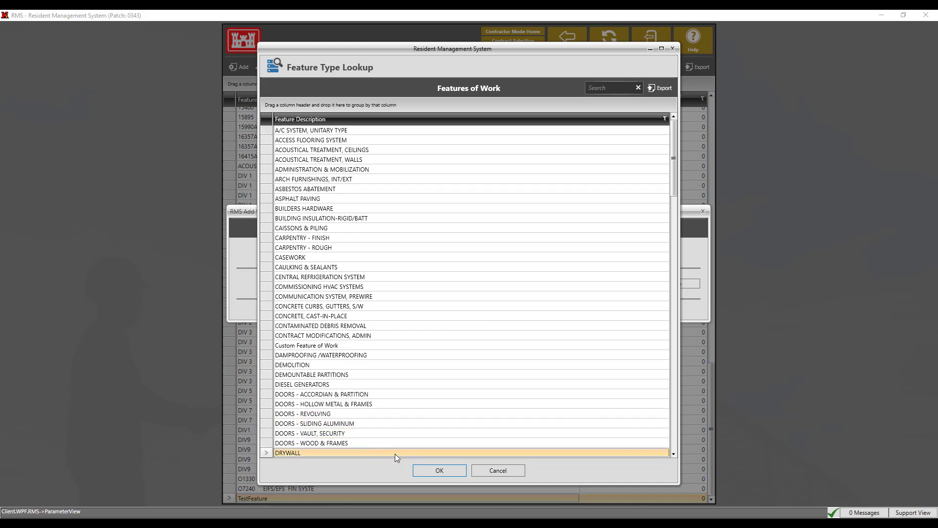
left_click(427, 472)
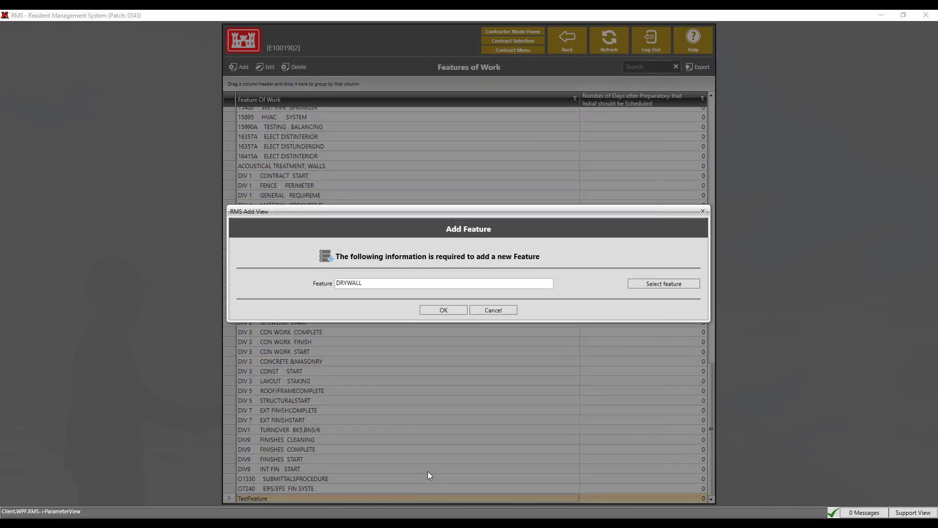
left_click(455, 308)
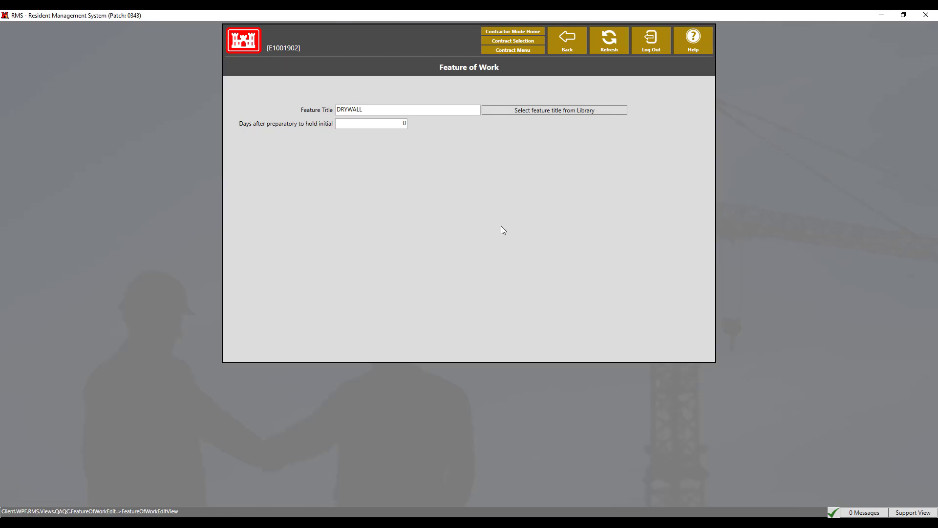
left_click(567, 39)
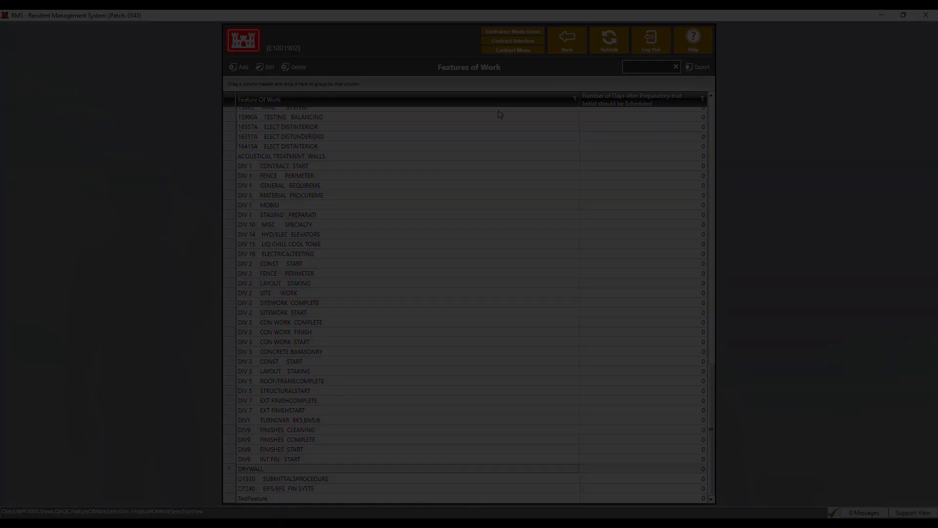